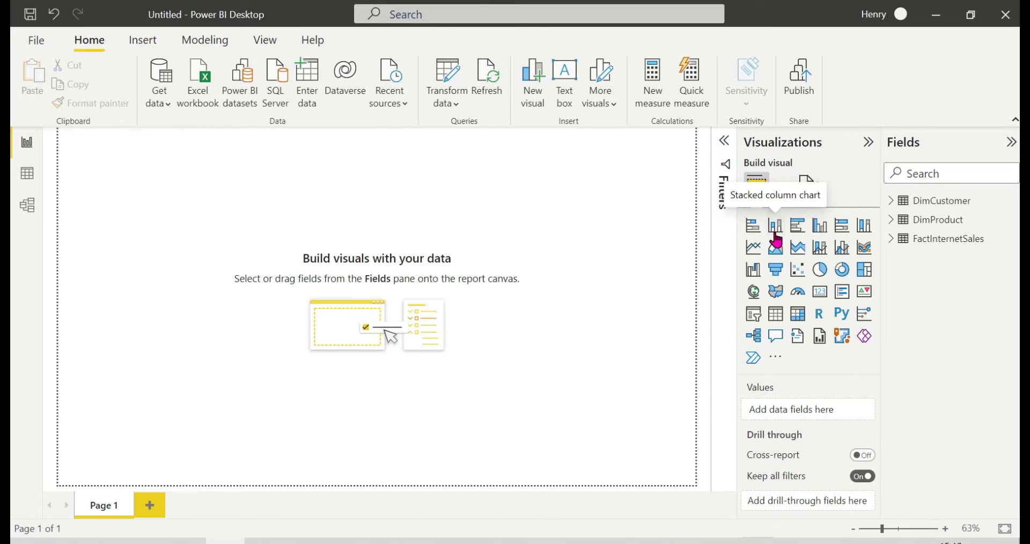
- Add an empty stacked column chart and drag it to the centre of the report canvas
left_click(776, 235)
left_click_drag(130, 146, 368, 258)
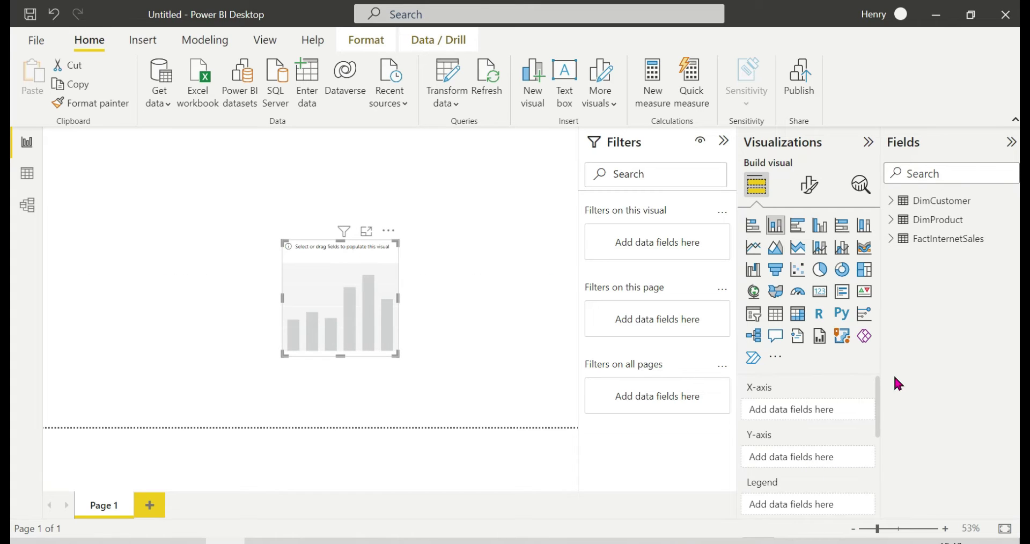
mouse_move(878, 397)
left_mouse_down()
mouse_move(880, 421)
mouse_move(874, 391)
left_mouse_up()
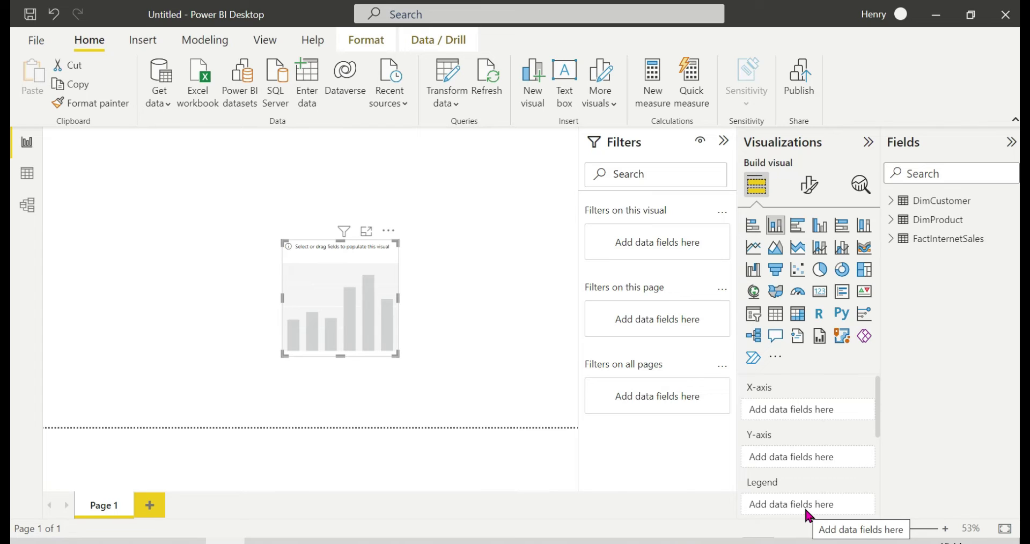
- Put DimProduct's Color field on the chart's X-axis
left_click(892, 220)
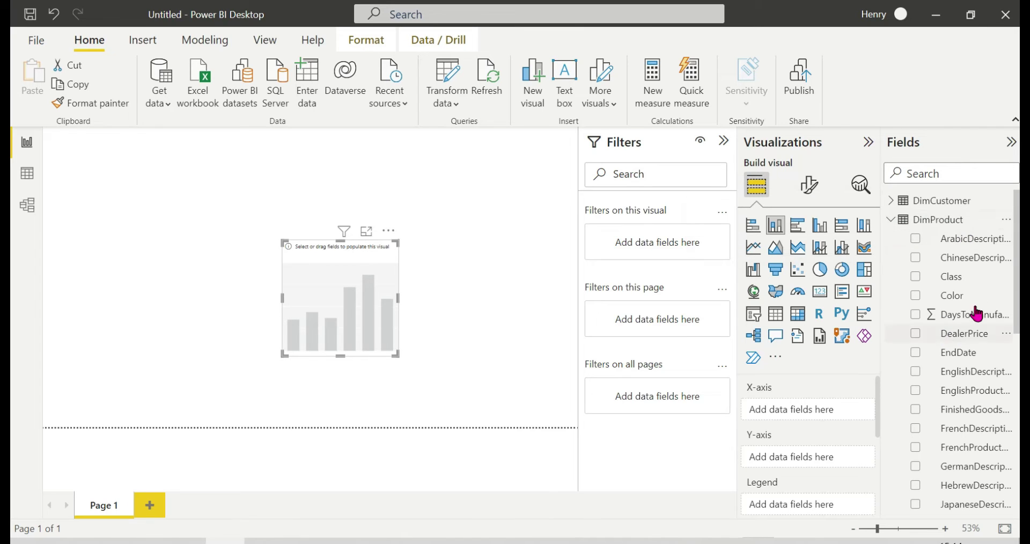
left_click_drag(968, 297, 804, 412)
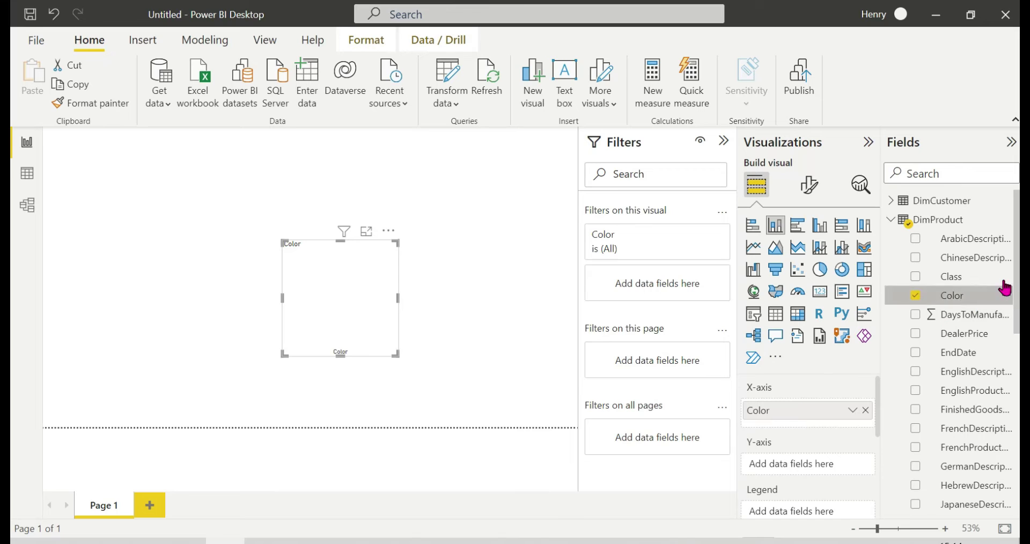
left_click(892, 221)
- Add FactInternetSales SalesAmount to the Y-axis and enlarge the chart from its corner
left_click(892, 240)
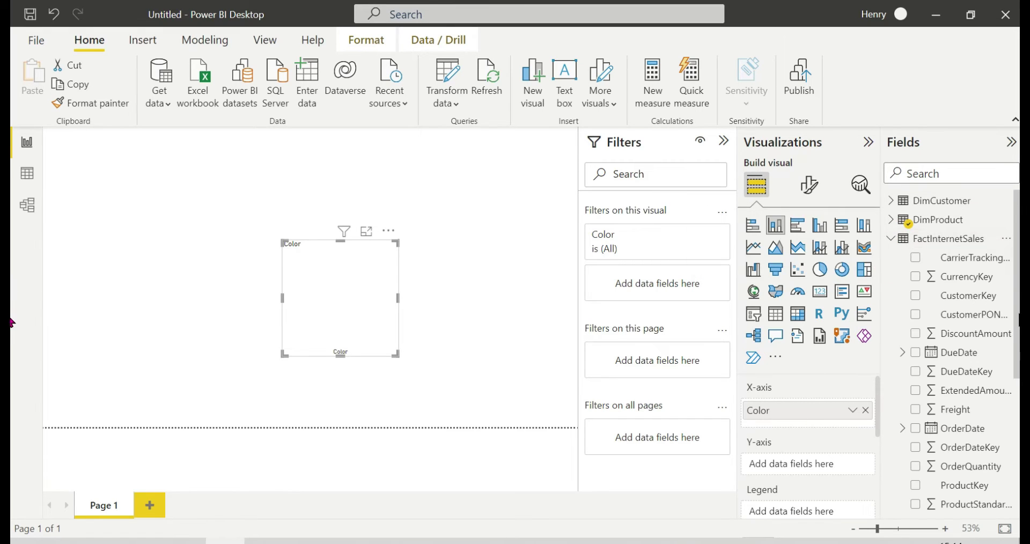
scroll(1015, 370, "down", 3)
left_click_drag(1015, 370, 999, 422)
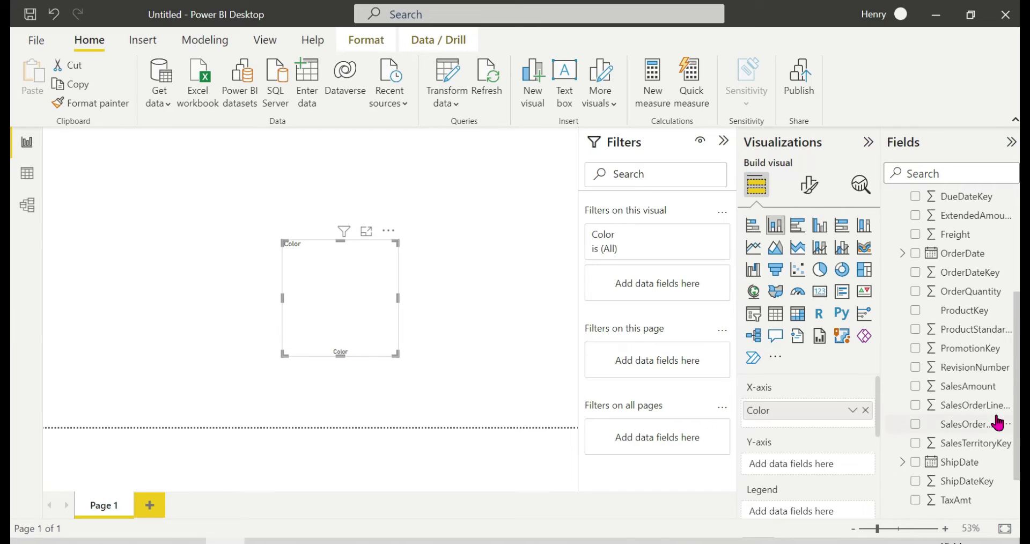
left_click_drag(939, 391, 799, 465)
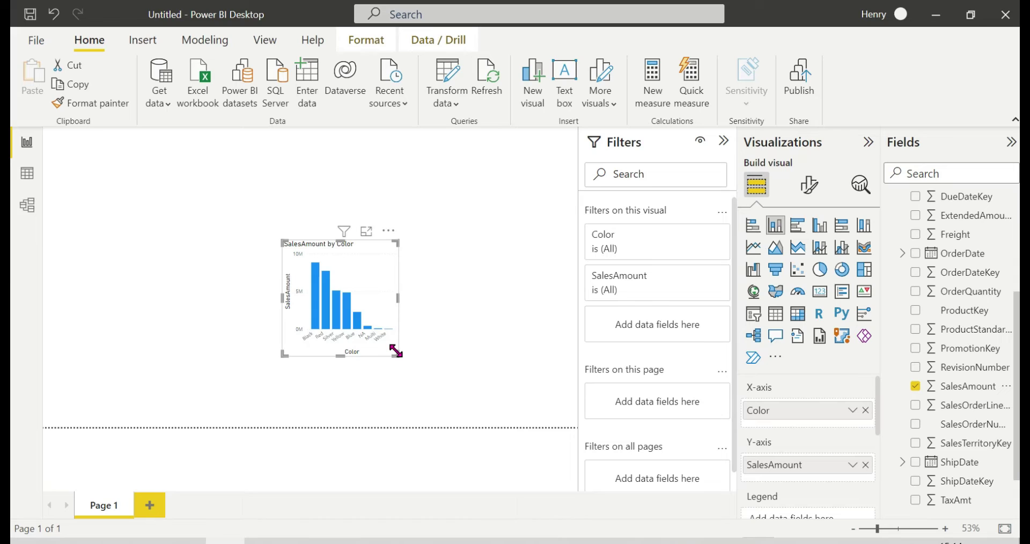
left_click_drag(398, 350, 515, 390)
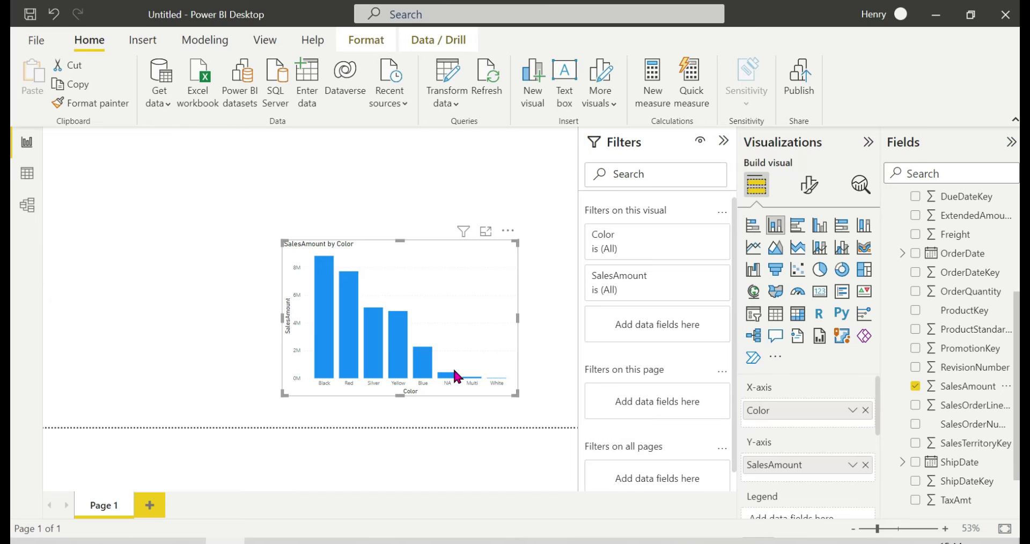
left_click(482, 186)
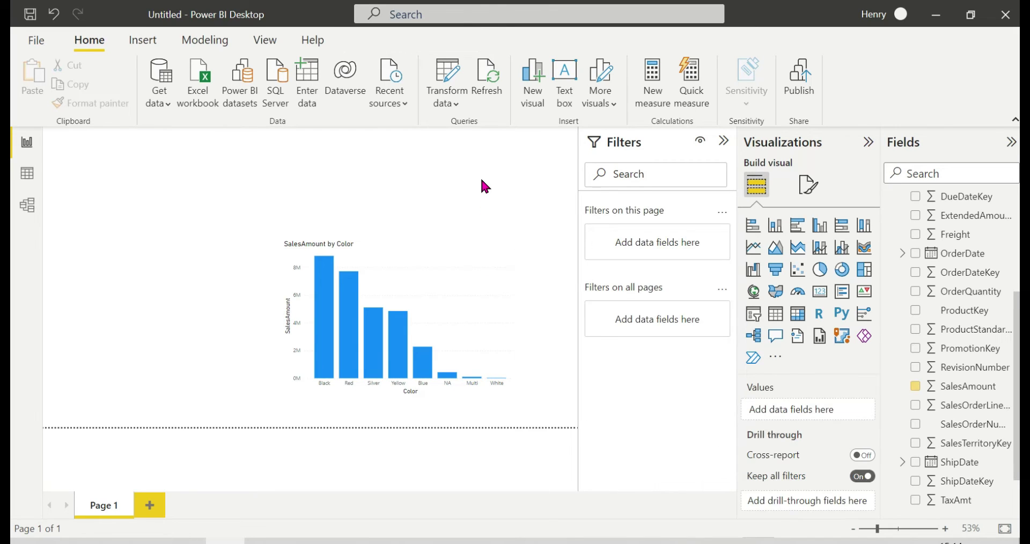
left_click(754, 315)
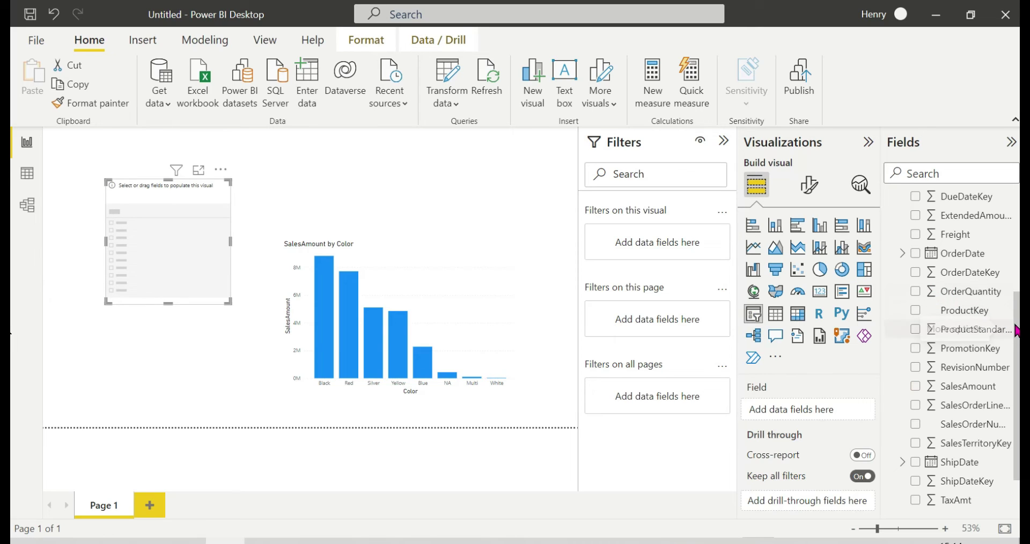
scroll(1018, 331, "up", 5)
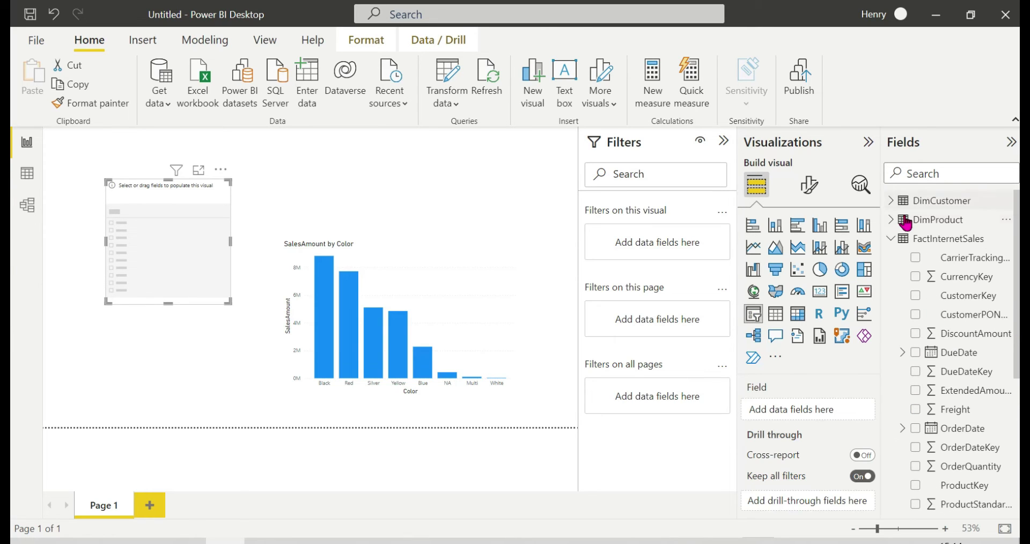
left_click(893, 239)
left_click(892, 201)
left_click_drag(949, 486, 184, 235)
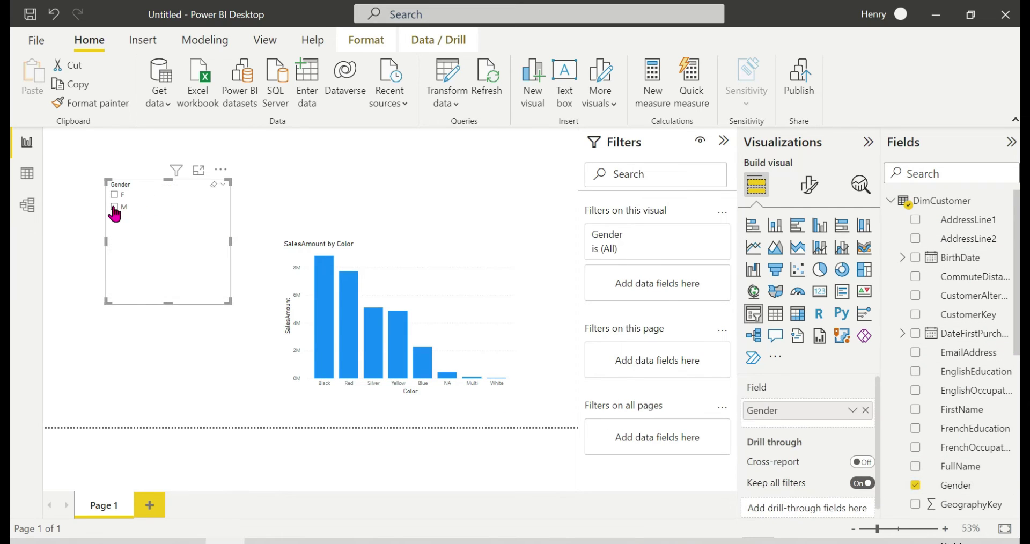
left_click(114, 194)
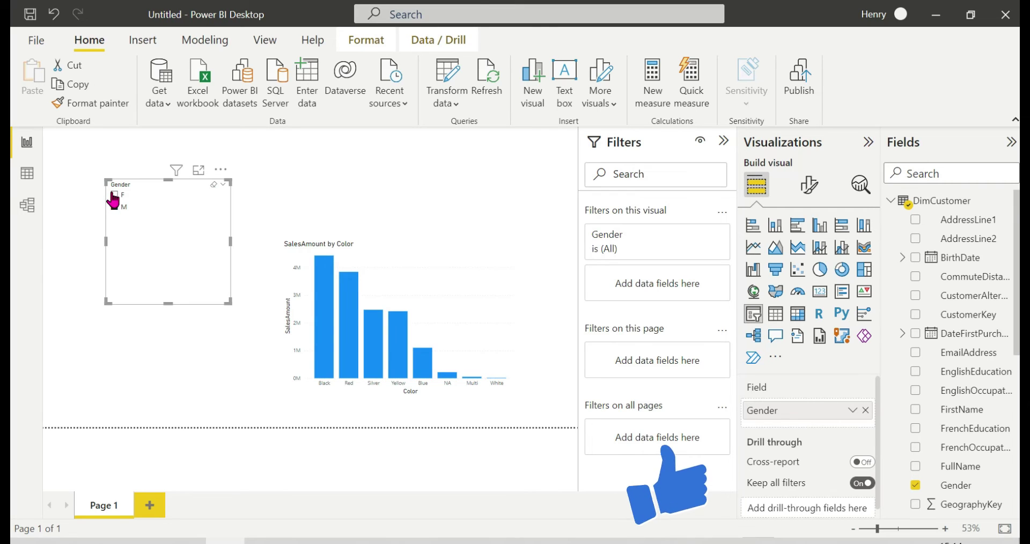
left_click(119, 212)
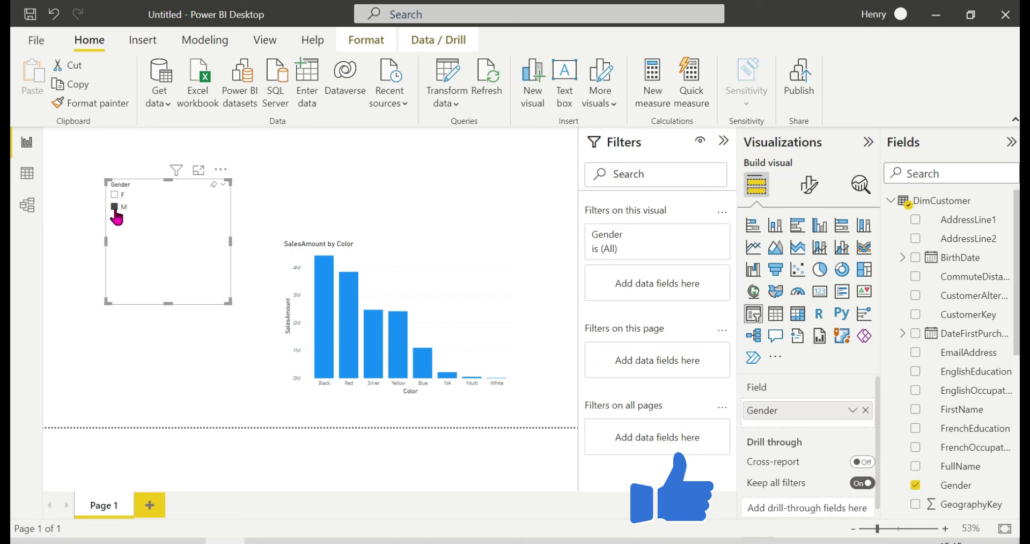
left_click(114, 208)
left_click(114, 195)
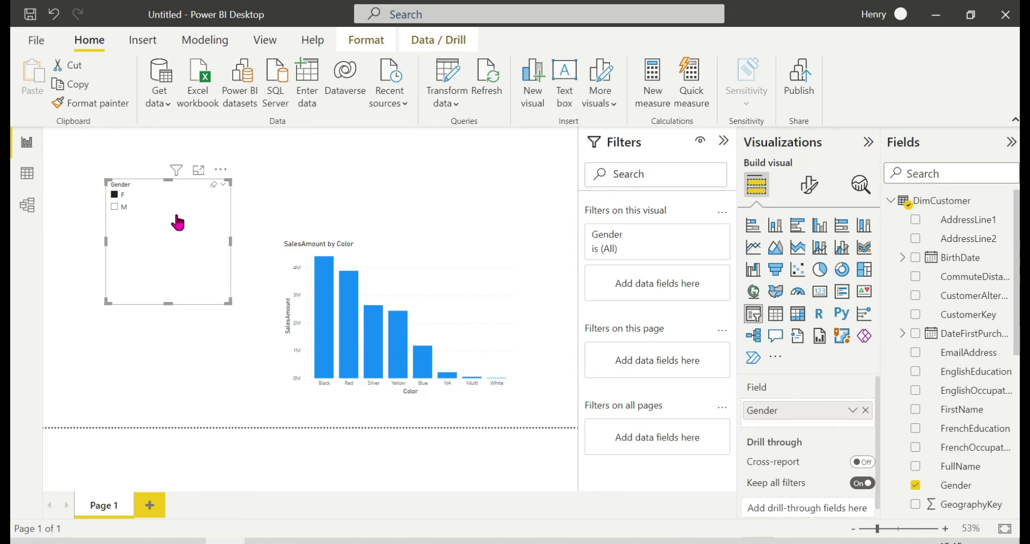
key("Delete")
- Add Gender to the chart's Legend so each Color column stacks F and M, then enlarge it
left_click(428, 261)
scroll(1009, 298, "down", 3)
scroll(1009, 298, "down", 2)
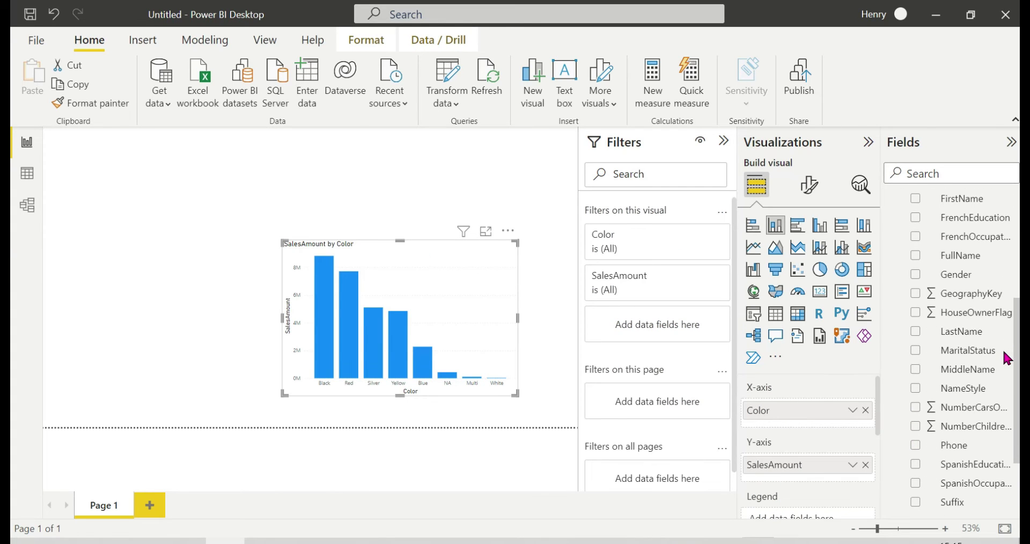
left_click_drag(963, 278, 814, 416)
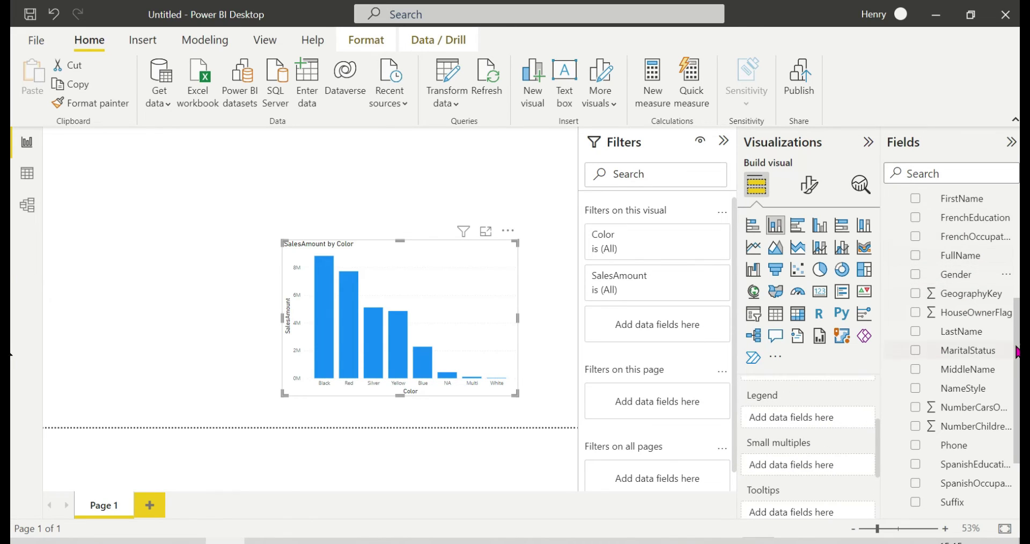
scroll(1017, 349, "up", 1)
left_click_drag(966, 280, 808, 421)
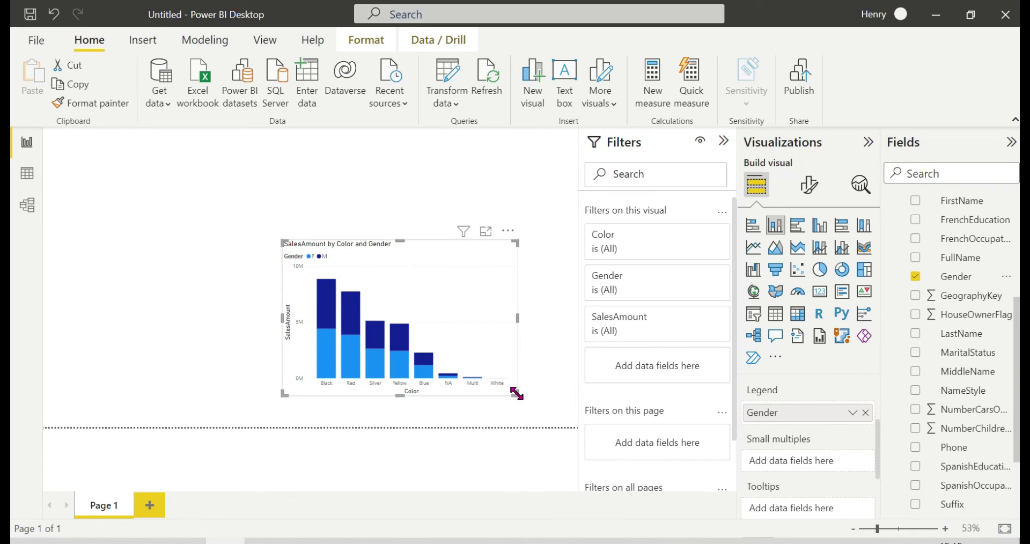
left_click_drag(516, 394, 526, 410)
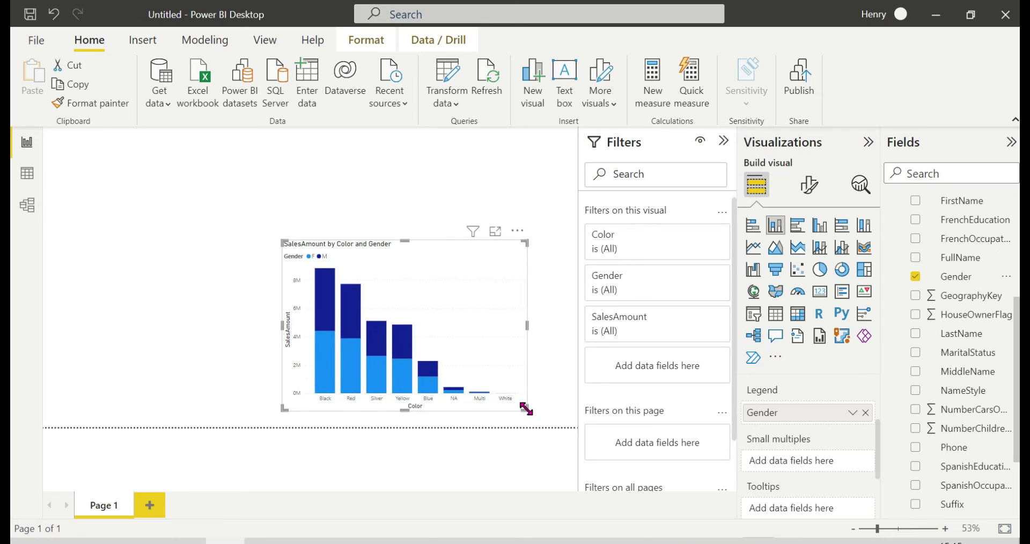
mouse_move(334, 299)
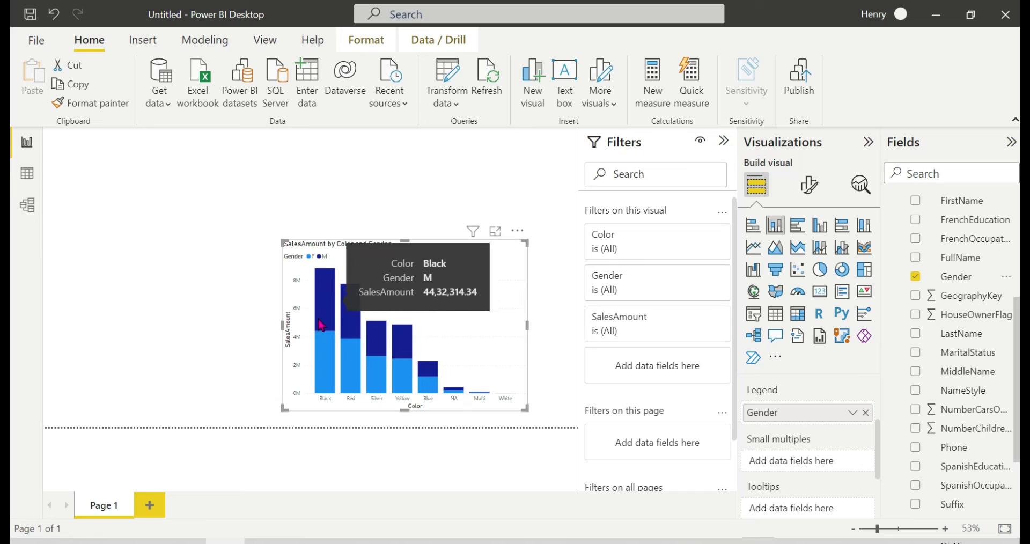
mouse_move(317, 351)
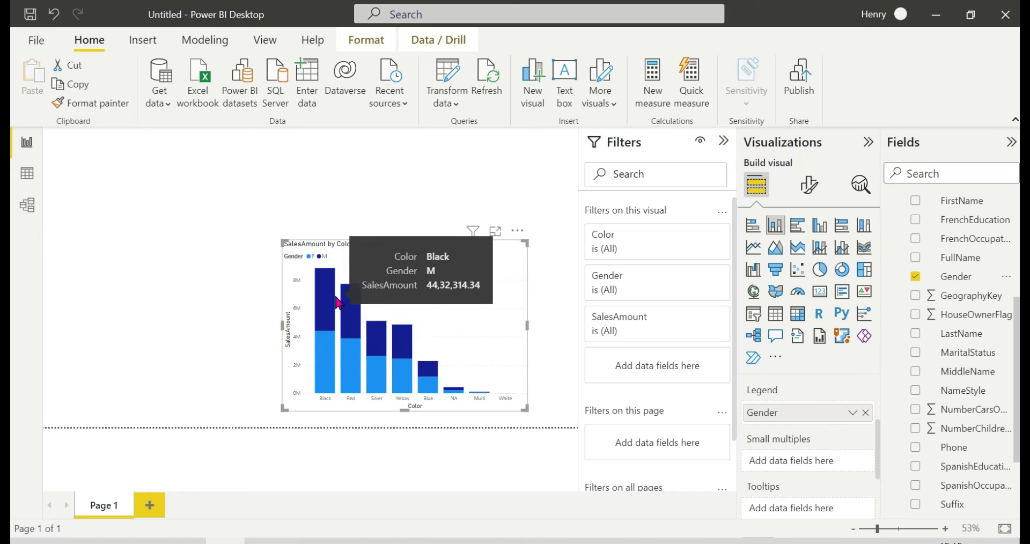
- In Format visual's column Colors, set the F series to the pink #ec8fca swatch
left_click(810, 194)
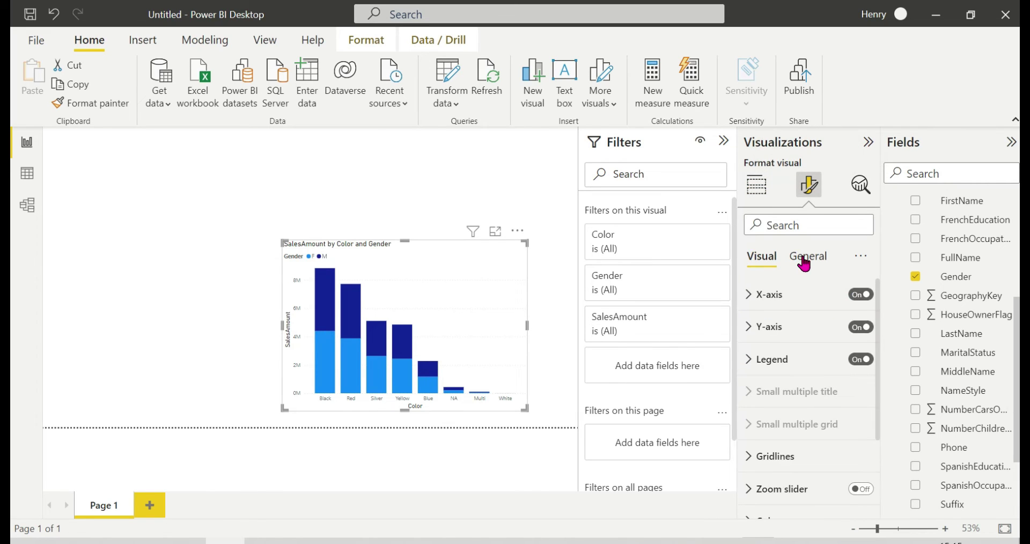
left_click(807, 226)
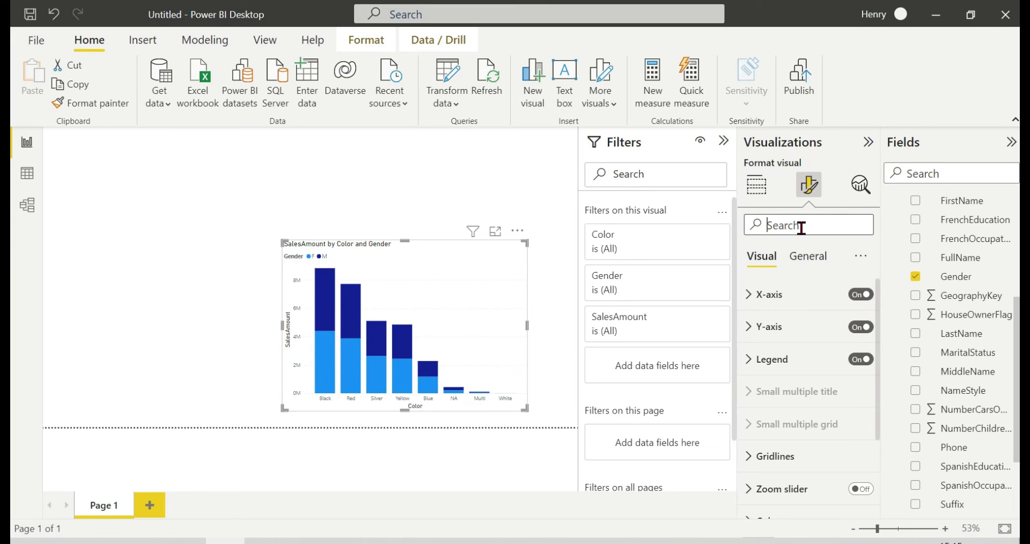
type("lor")
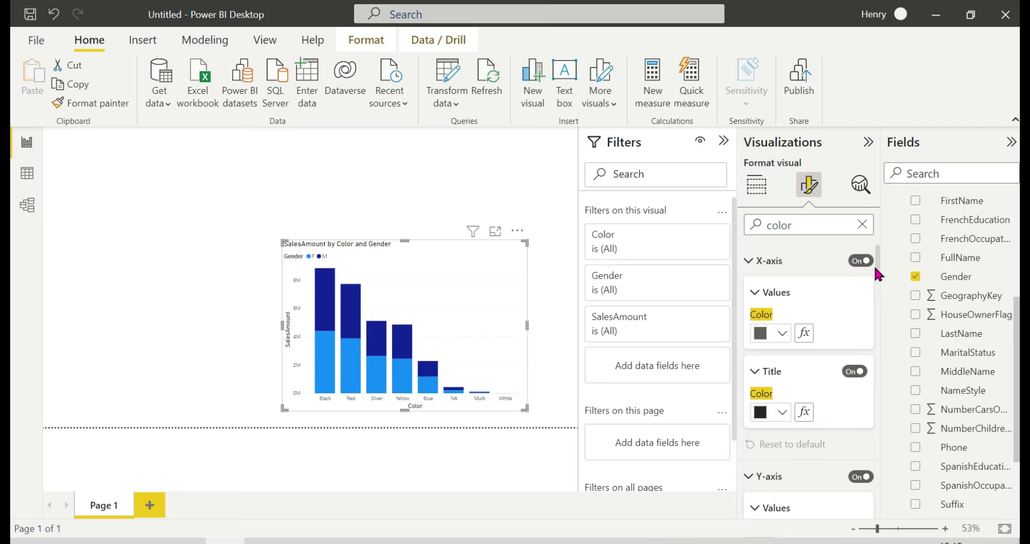
left_click_drag(875, 268, 881, 346)
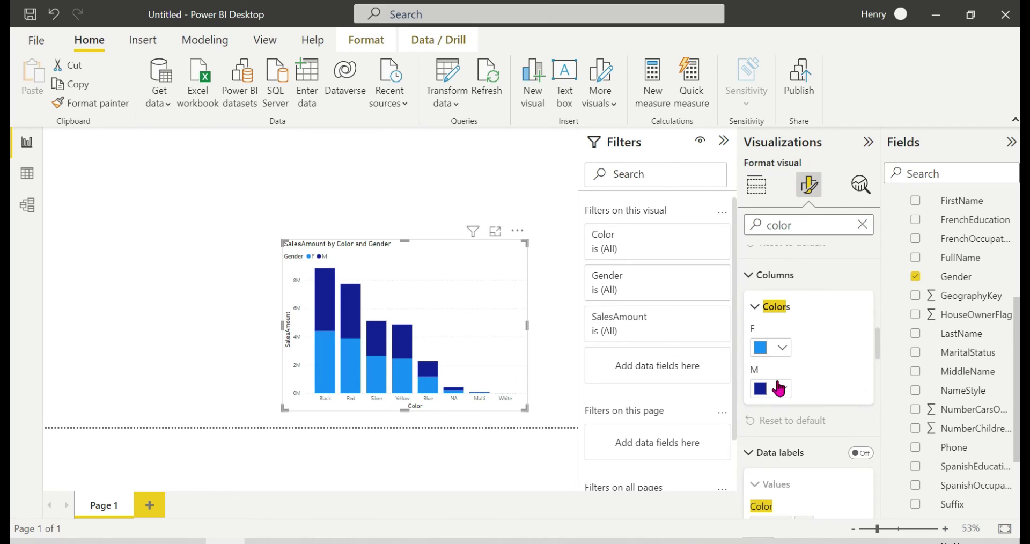
left_click(783, 348)
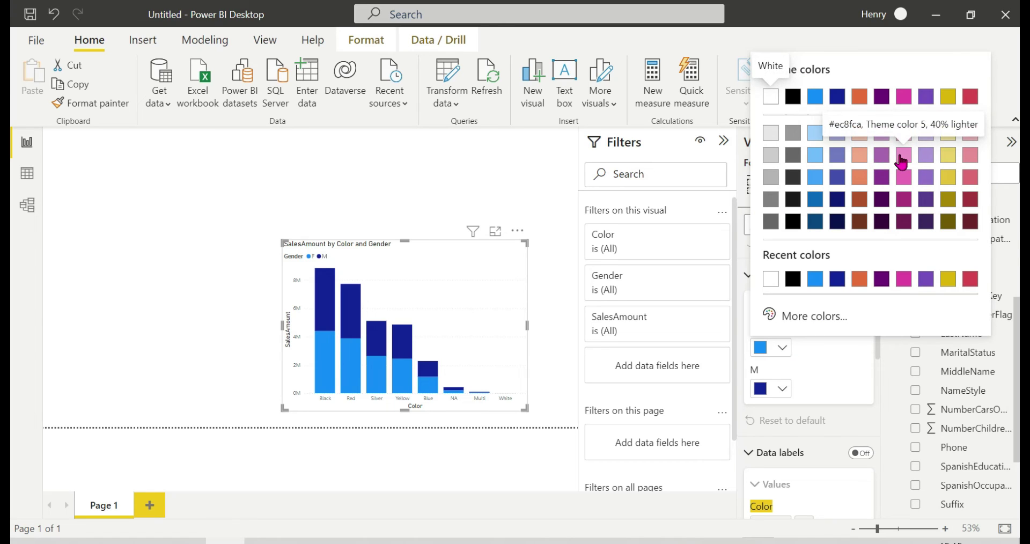
left_click(903, 157)
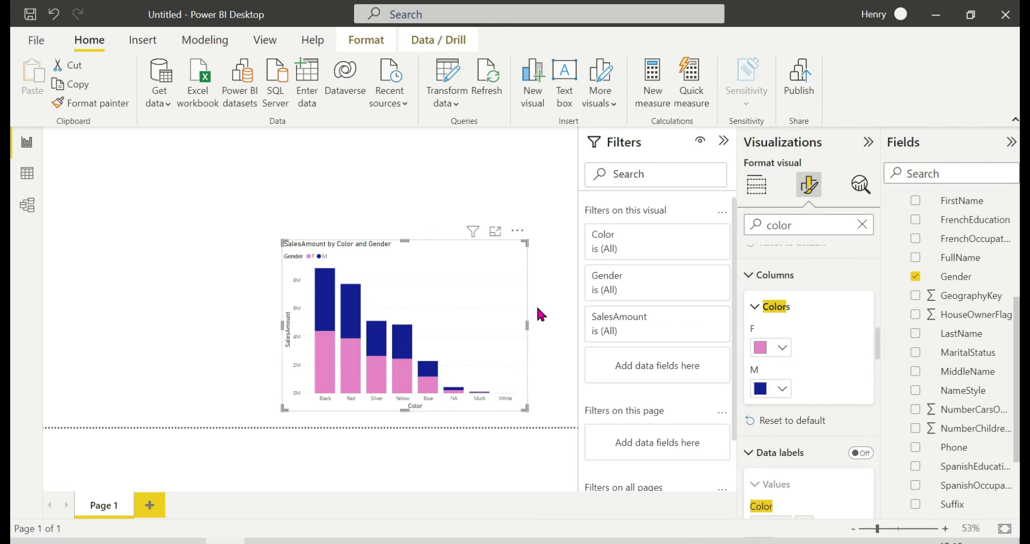
mouse_move(322, 301)
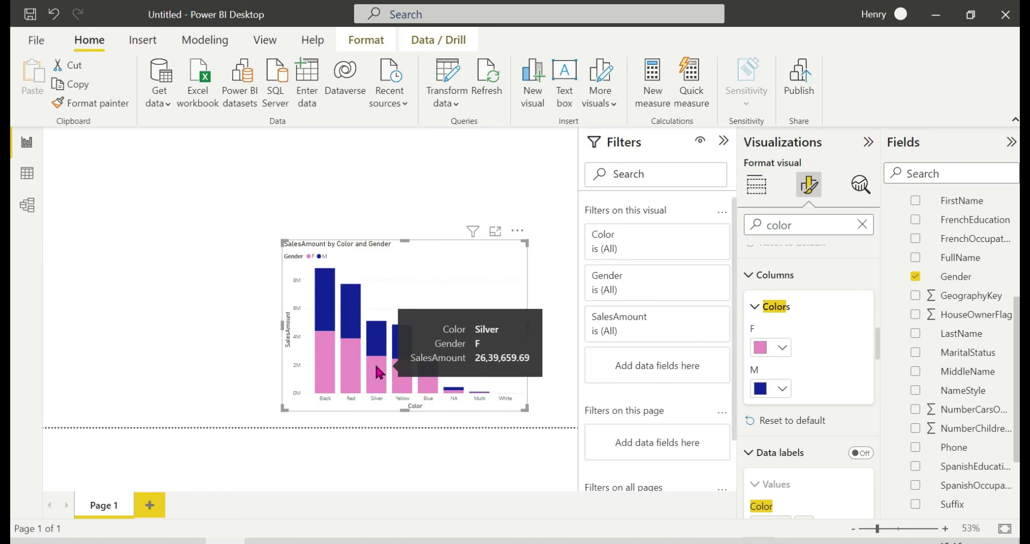
mouse_move(377, 334)
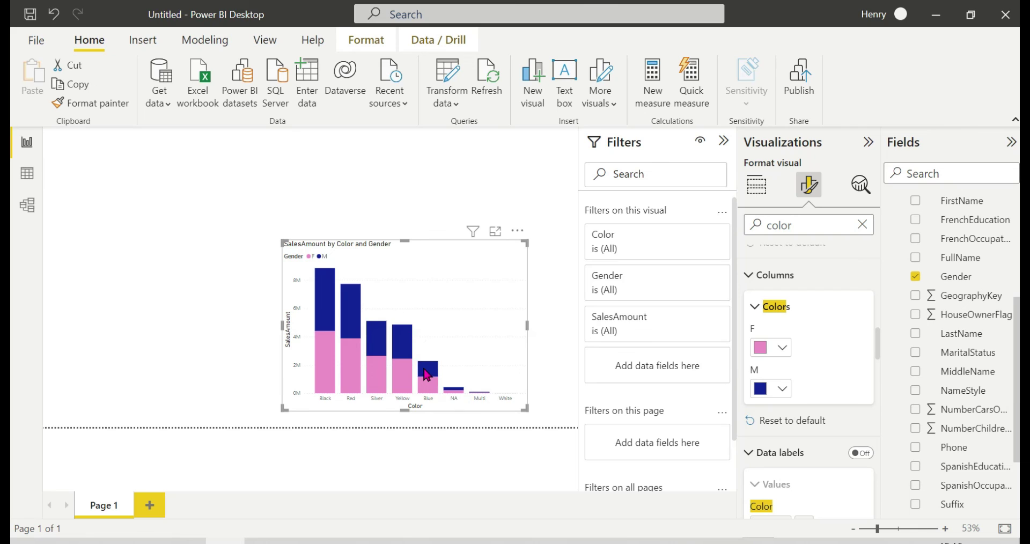
mouse_move(429, 384)
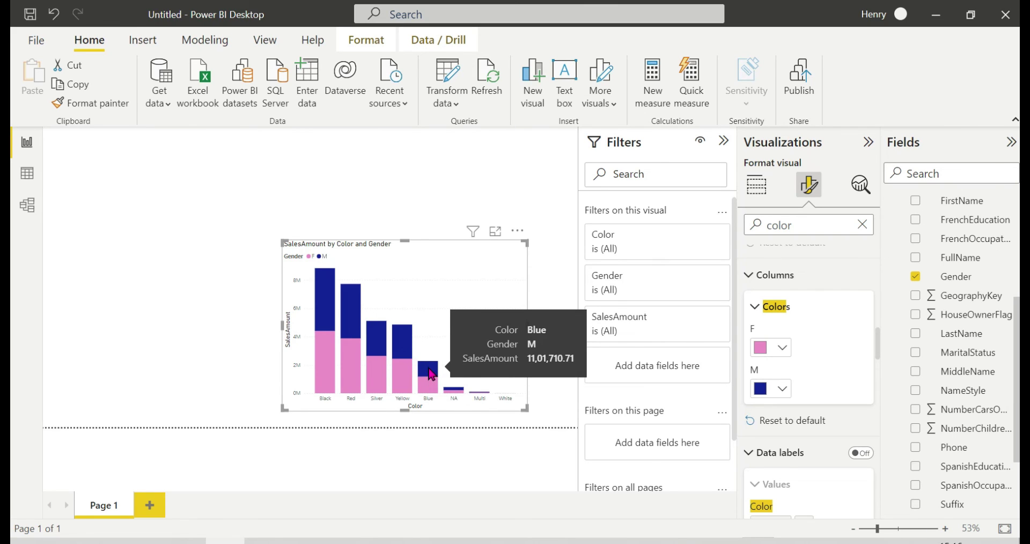
left_click(166, 292)
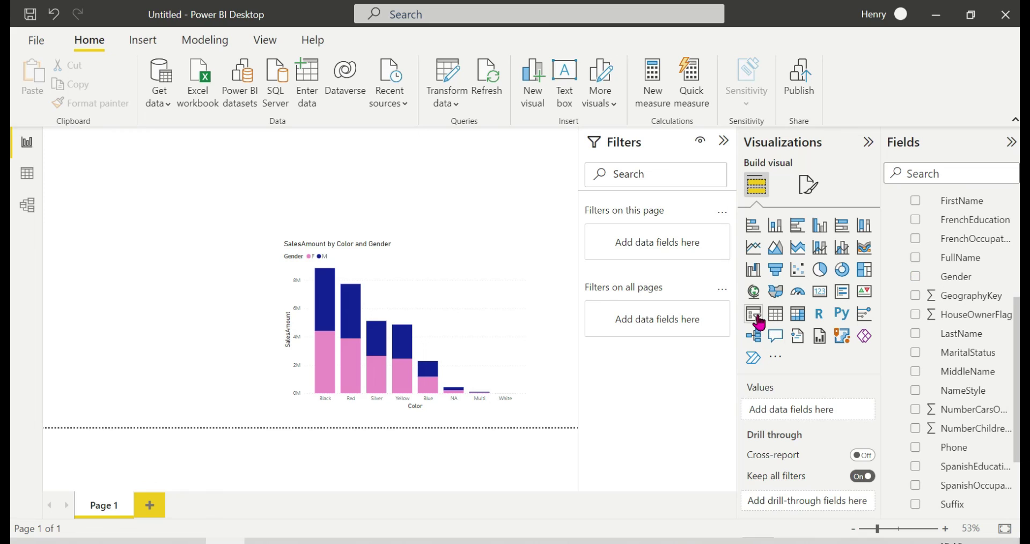
left_click(755, 315)
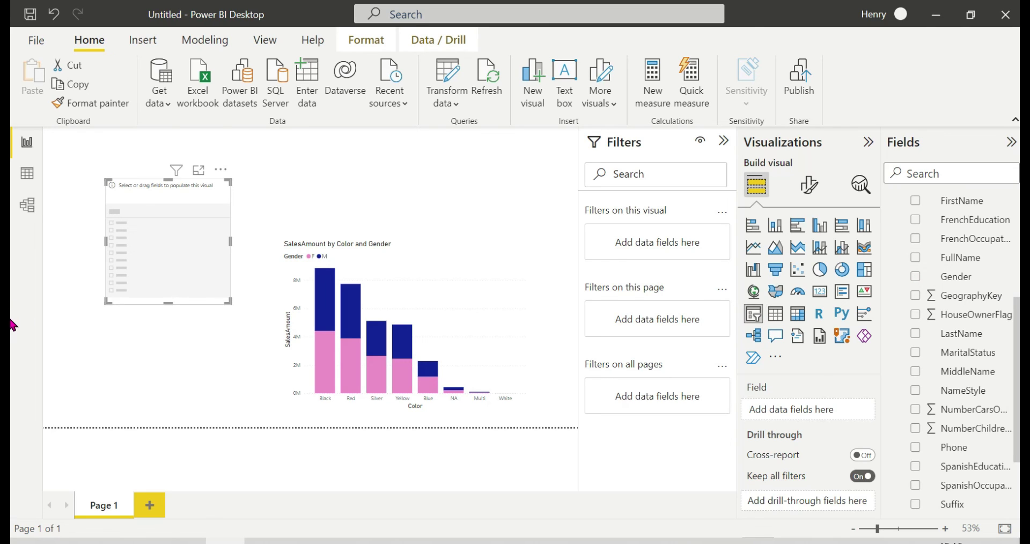
left_click_drag(984, 278, 179, 222)
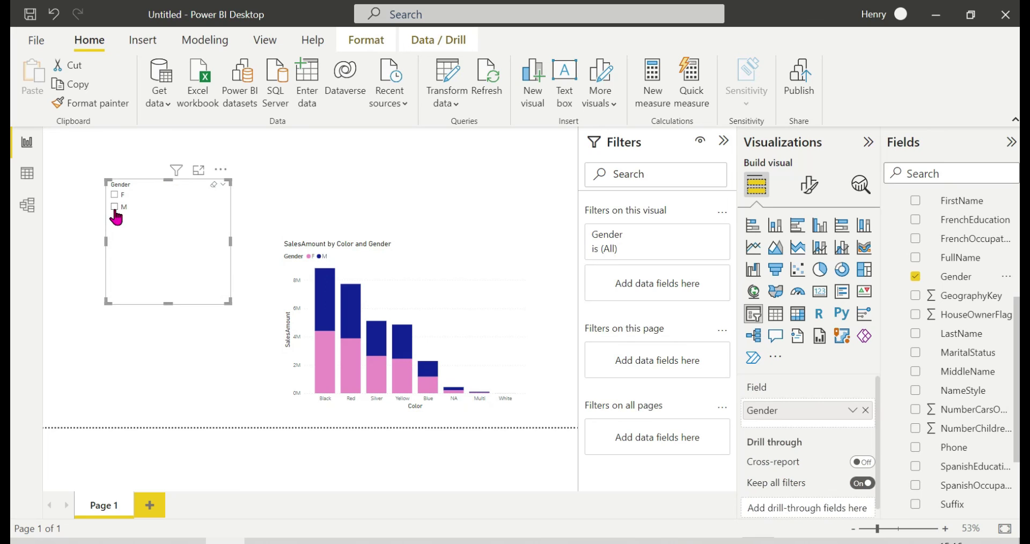
left_click(114, 207)
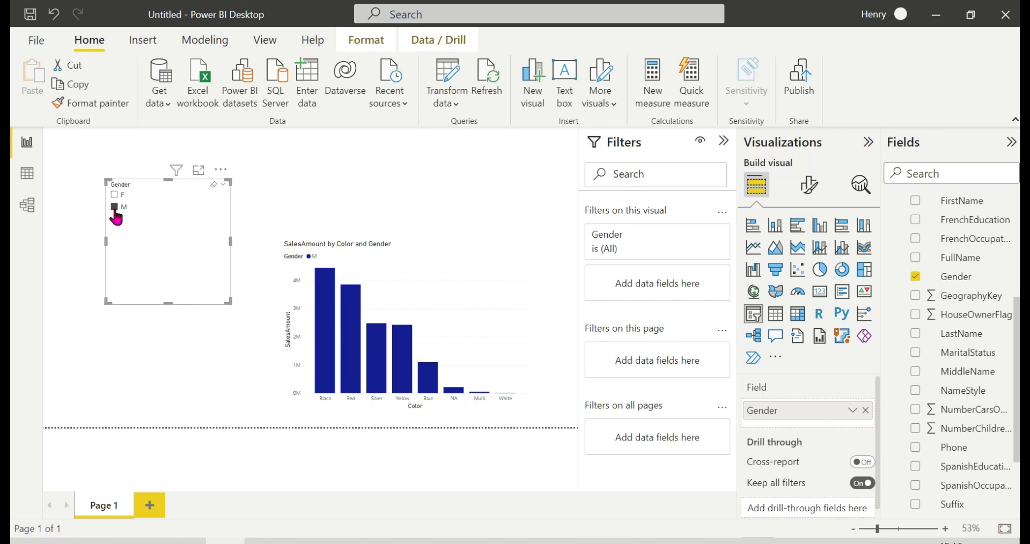
left_click(114, 208)
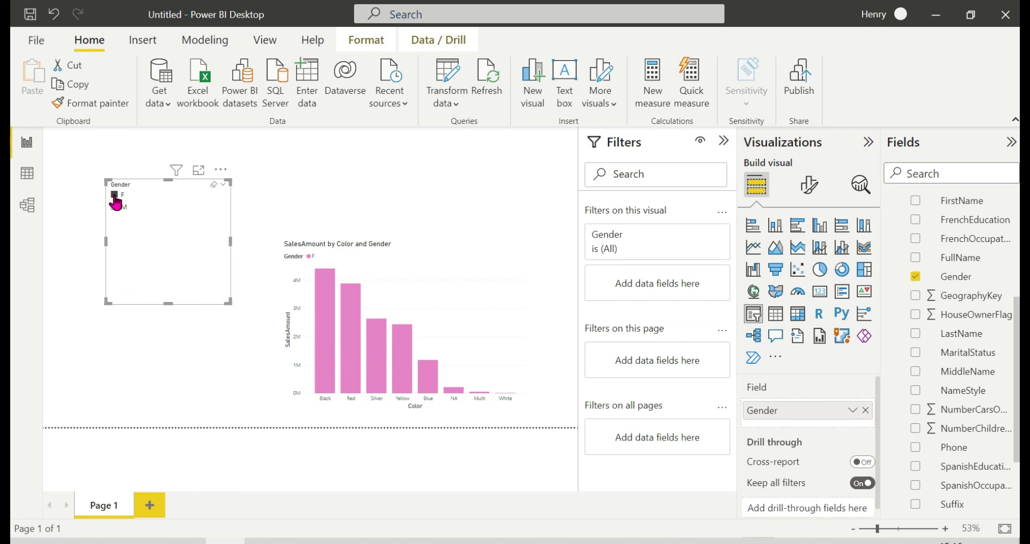
left_click(114, 196)
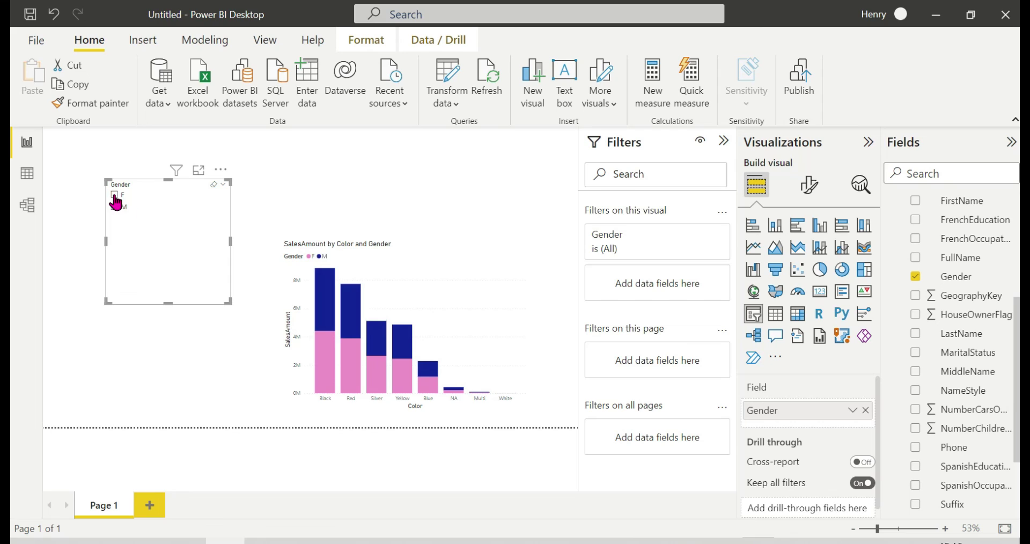
left_click(167, 209)
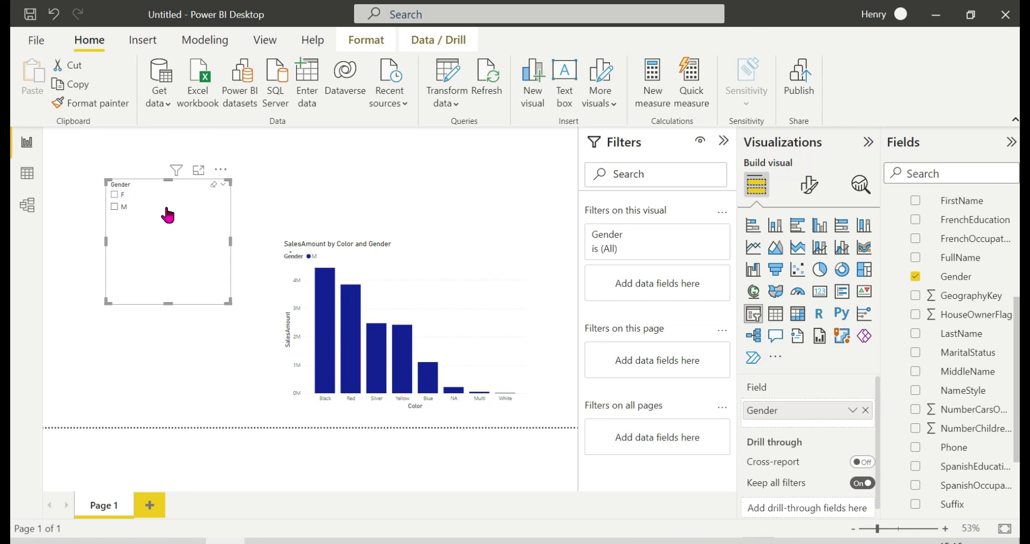
key("Delete")
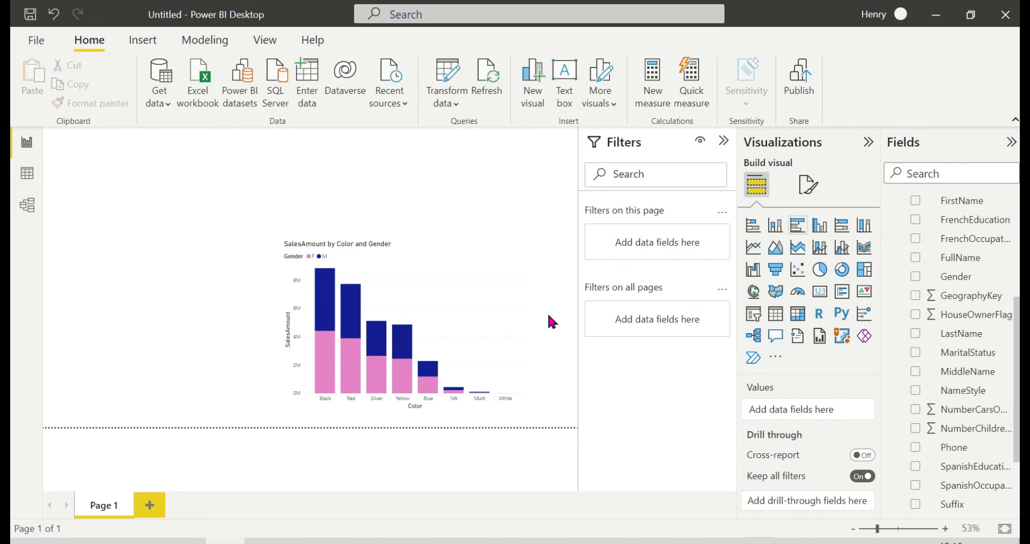
left_click(427, 265)
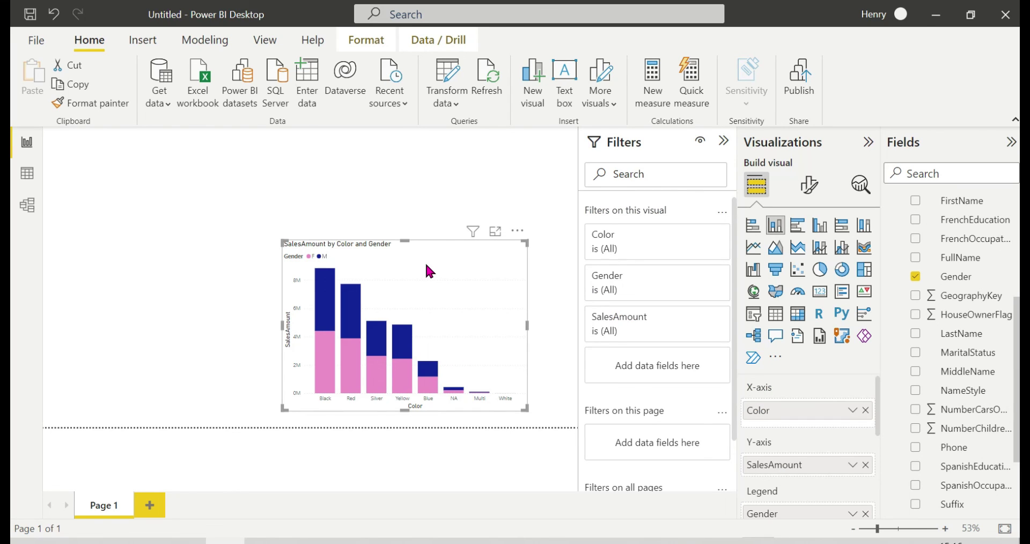